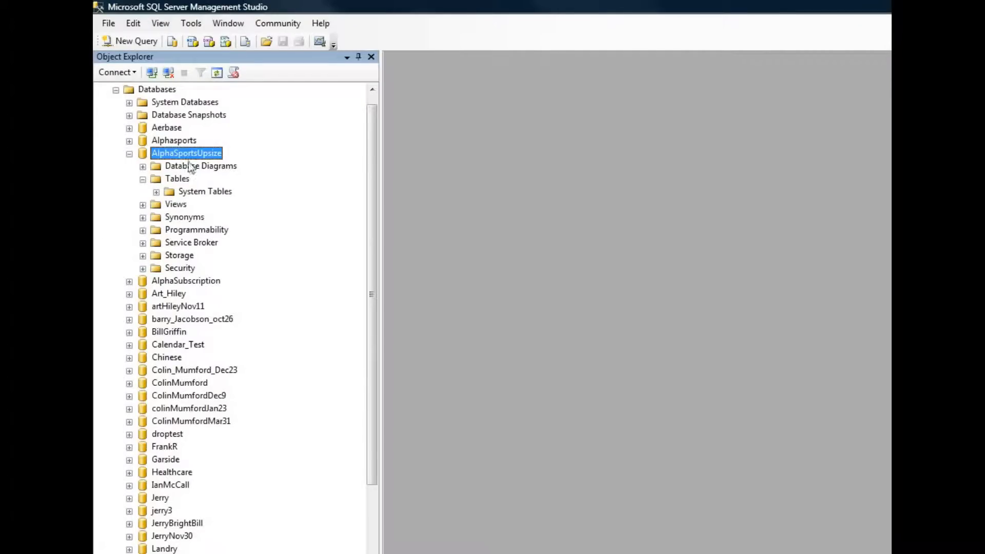
Refresh the tables of the AlphaSportsUpsize database and open the top 200 rows of dbo.customer for editing.
right_click(177, 179)
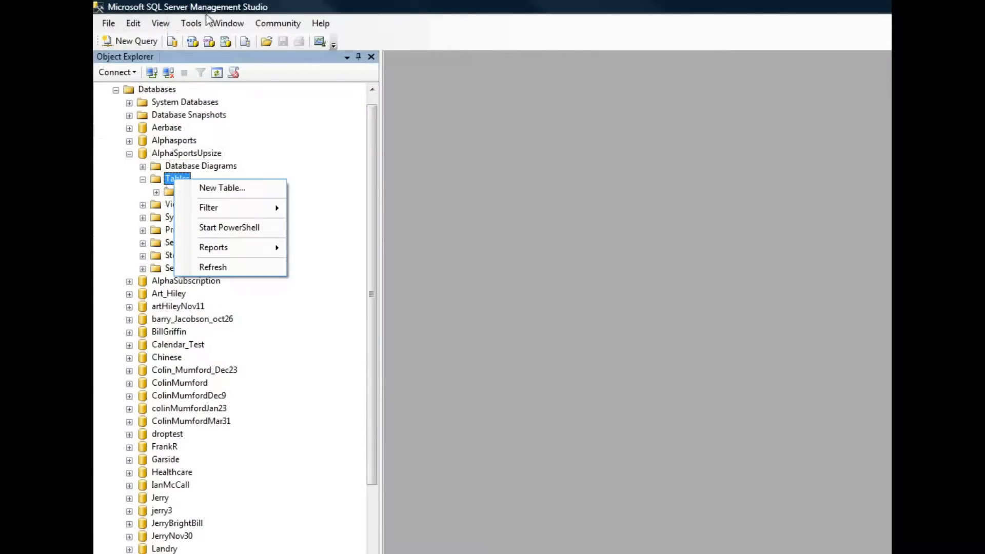
click(223, 267)
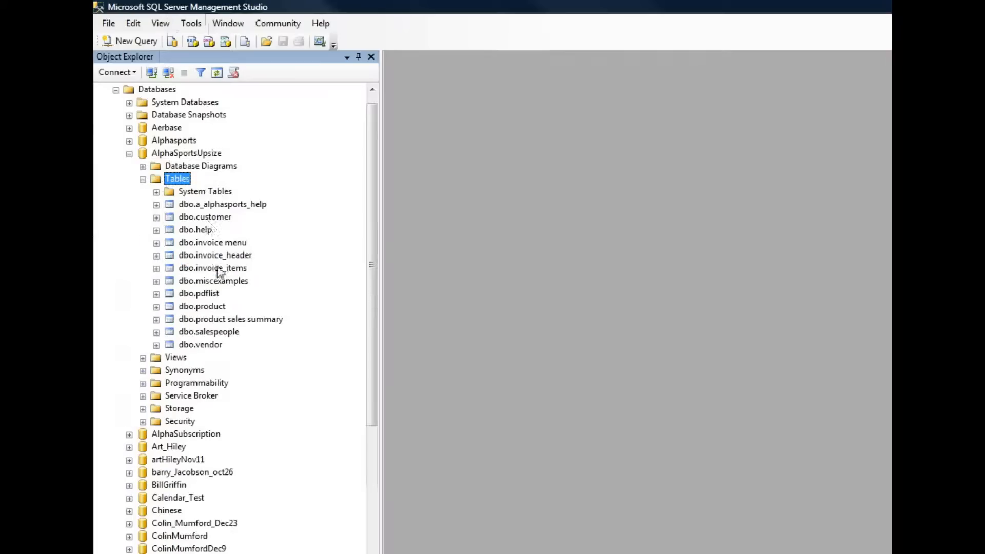
click(205, 218)
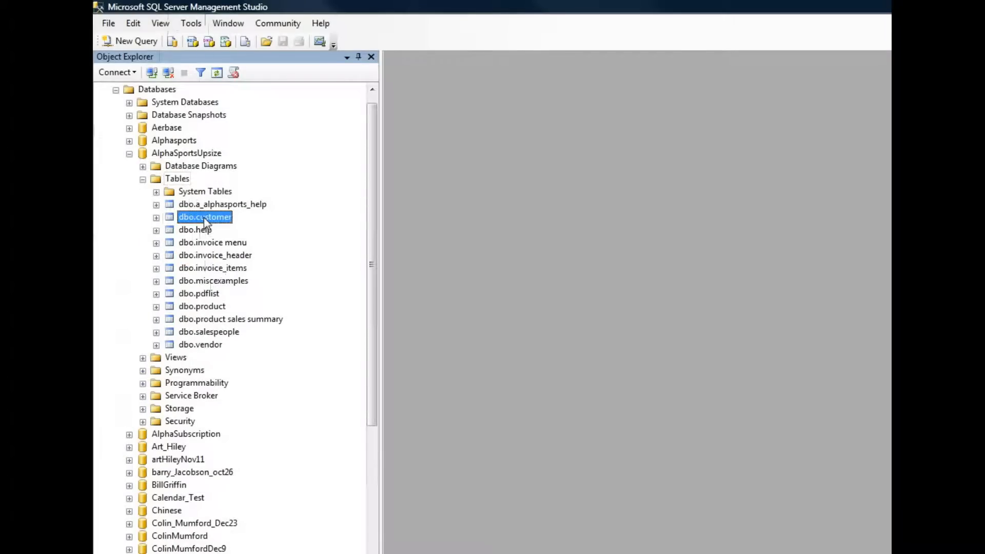
right_click(195, 220)
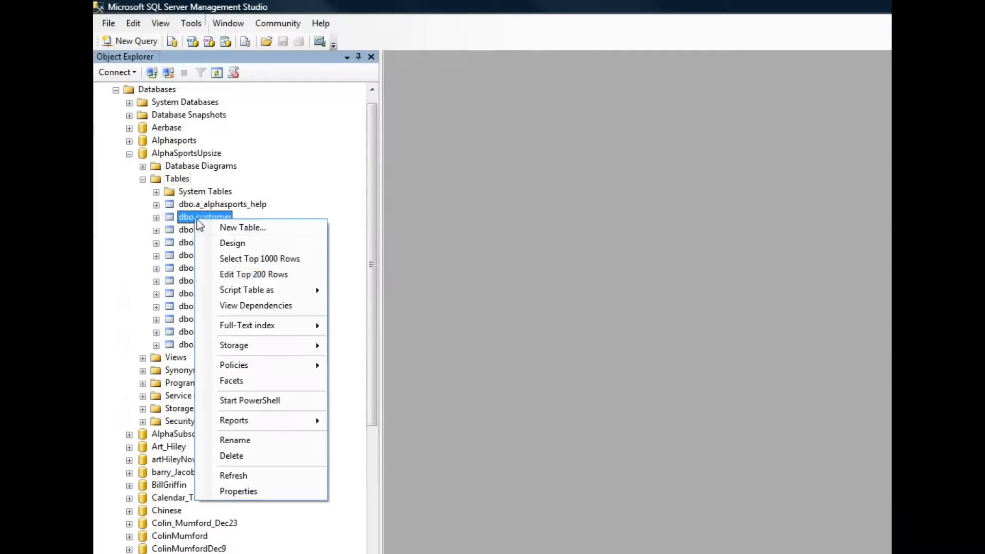
click(257, 275)
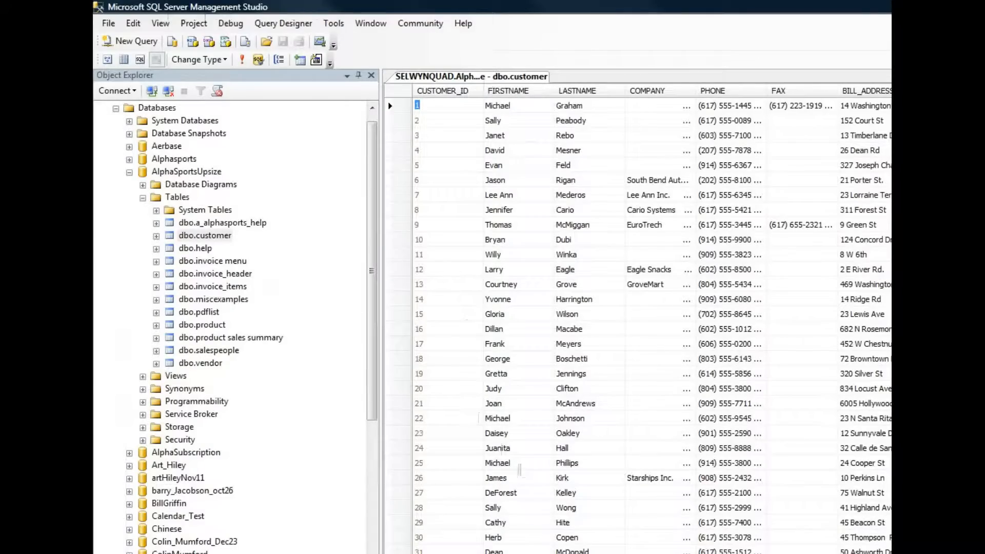
Switch to Alpha Five, open the upsized database, and exit the AlphaSports menu to reach its Control Panel.
key(alt+Tab)
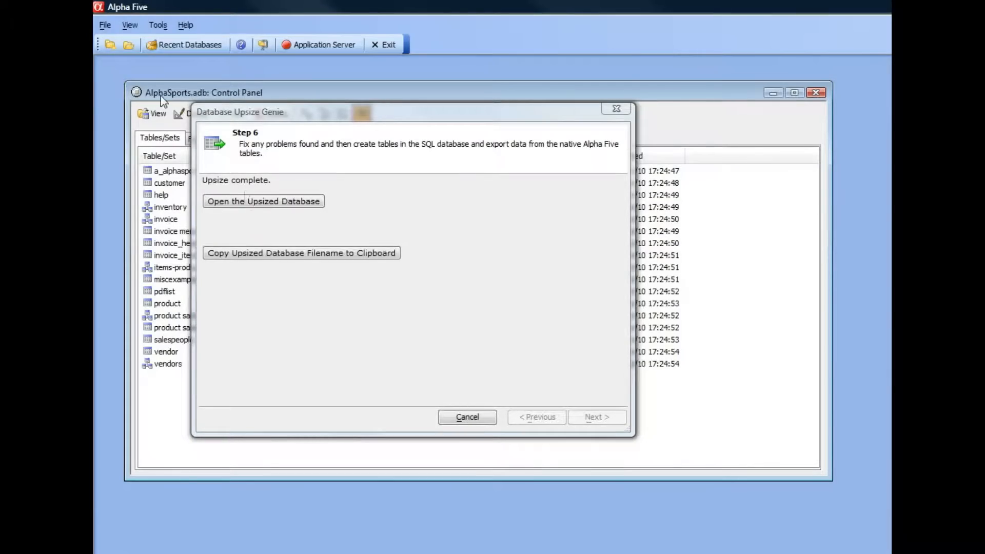
click(255, 205)
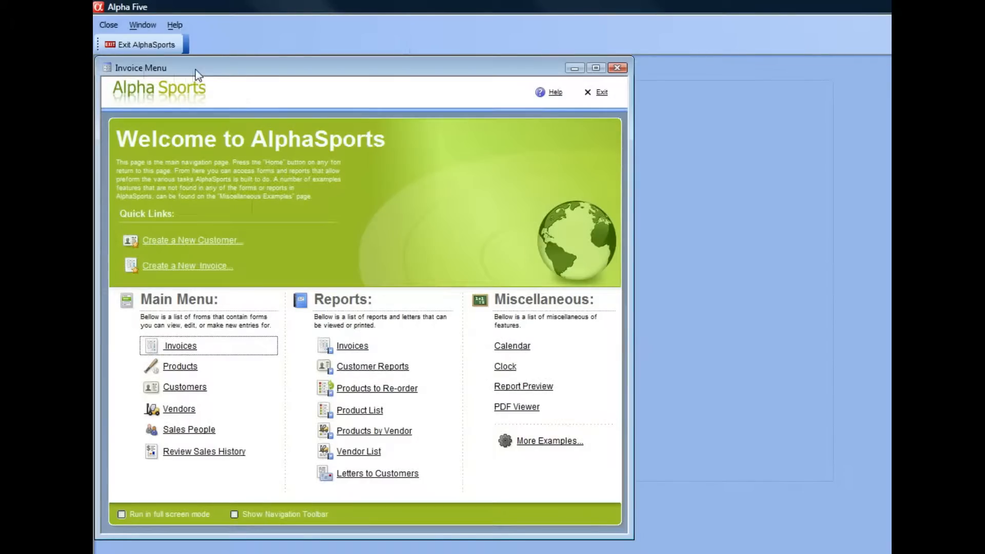
mouse_move(220, 76)
mouse_down()
mouse_move(261, 93)
mouse_move(229, 88)
mouse_up()
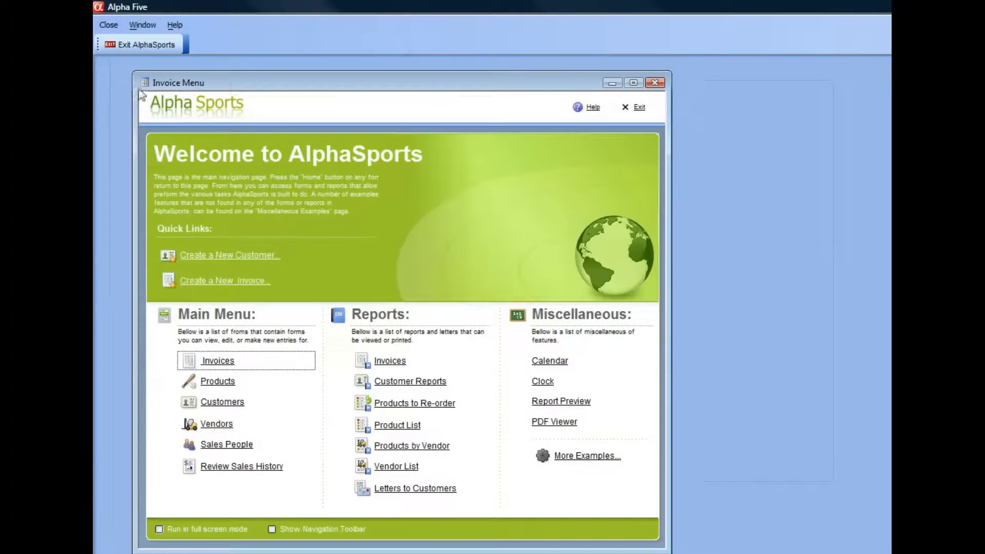
click(146, 46)
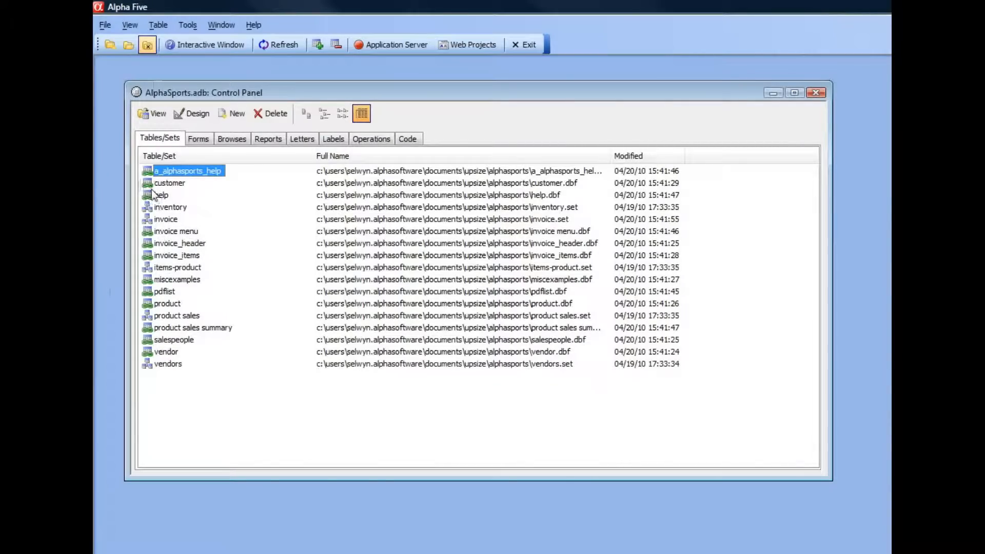
Open the Edit_Customer_Info form from the database's list of forms.
click(199, 142)
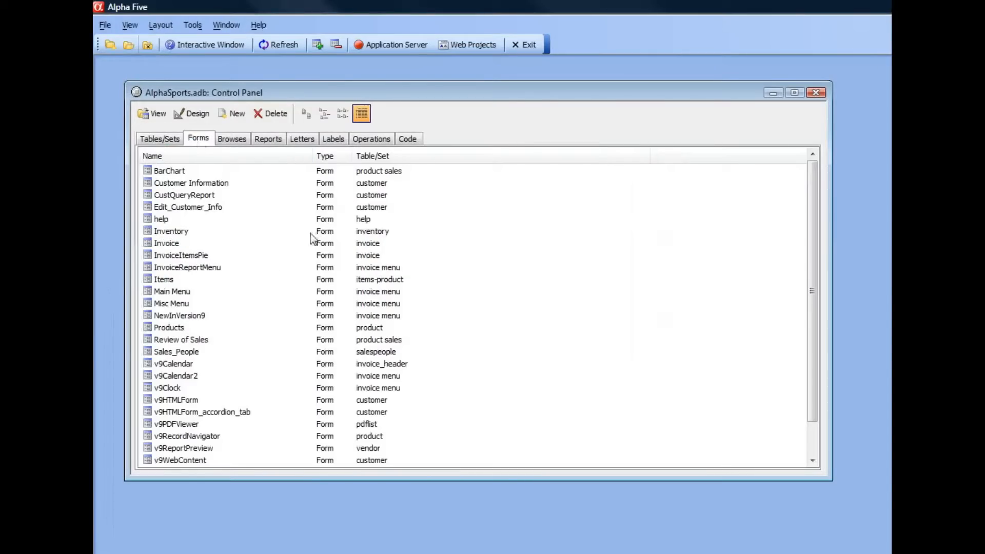
click(183, 207)
double_click(183, 208)
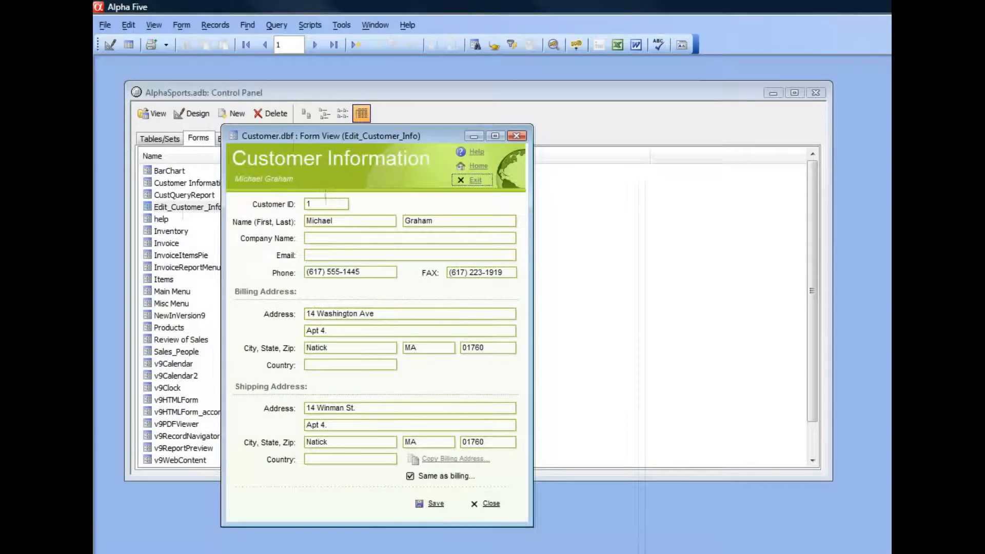
Replace the last name in customer record 1 with a new last name and save the record.
click(446, 221)
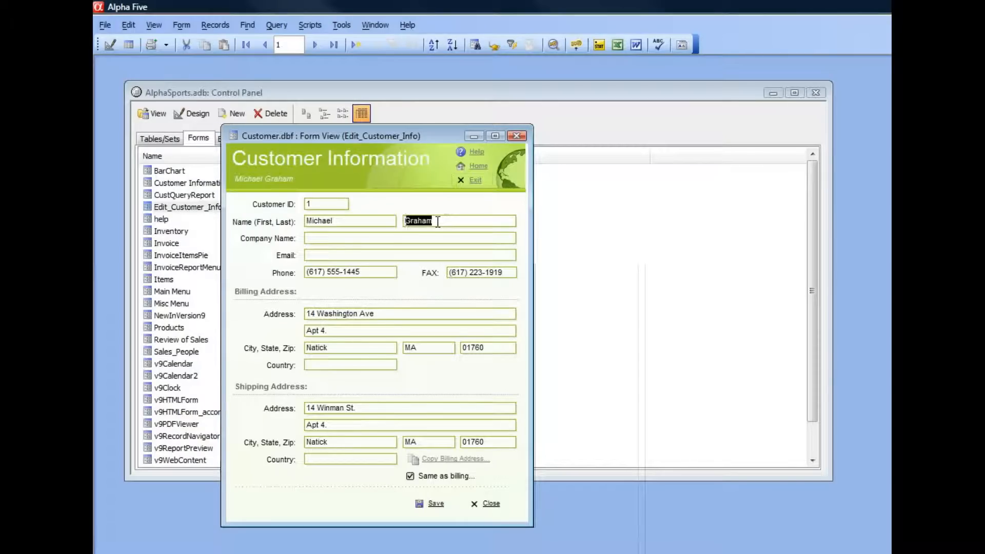
text(Sm)
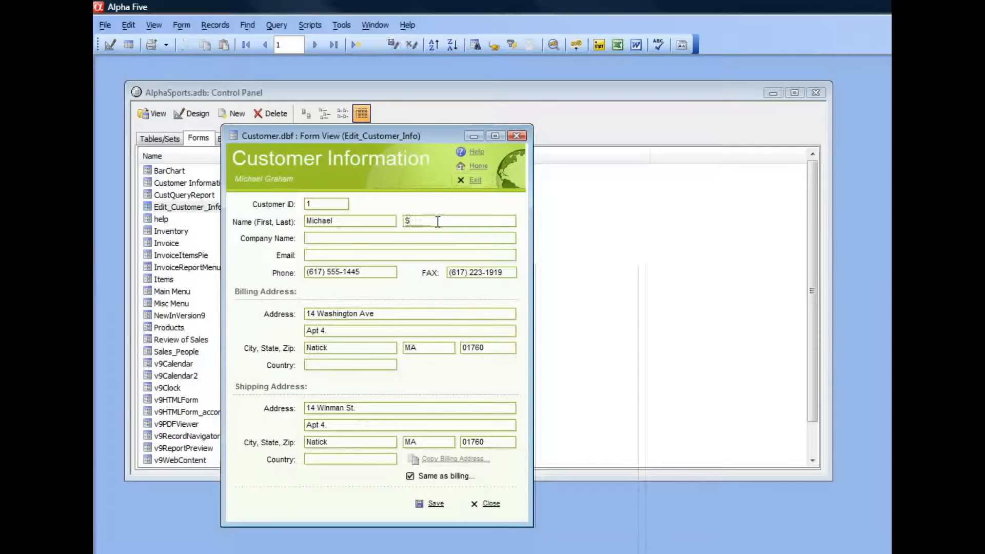
text(ith)
click(393, 45)
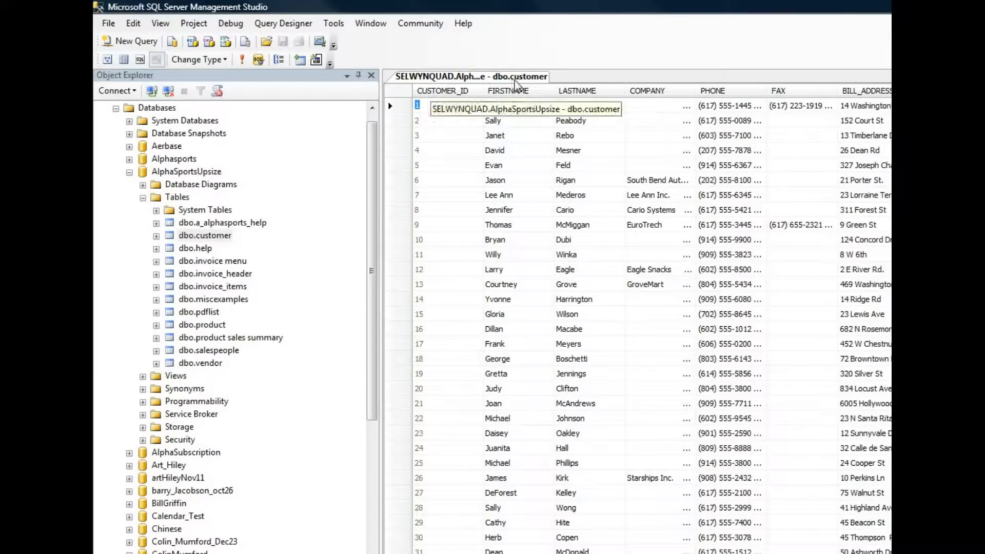
Switch to SQL Server Management Studio and select the top 1000 rows of dbo.customer to check the edited record.
right_click(514, 79)
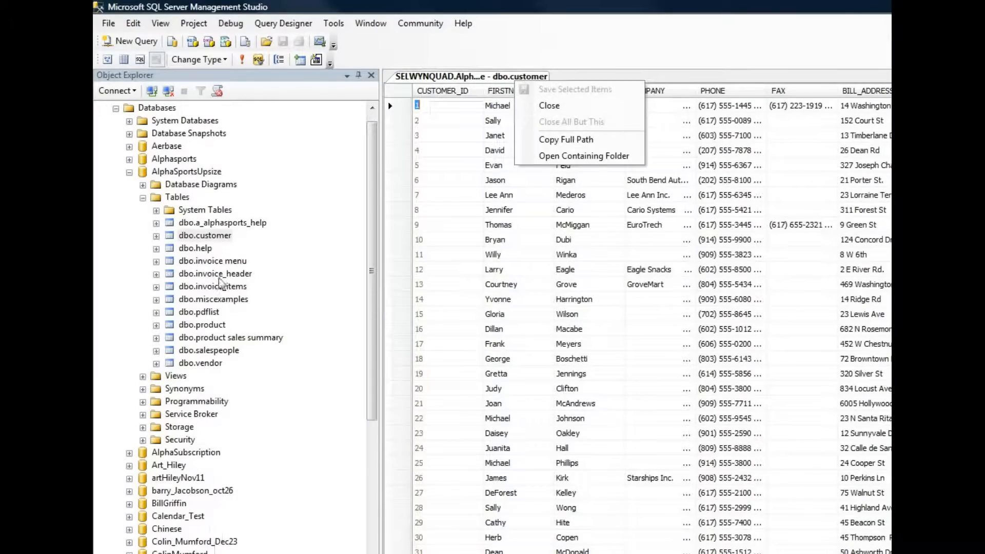
click(213, 238)
right_click(214, 238)
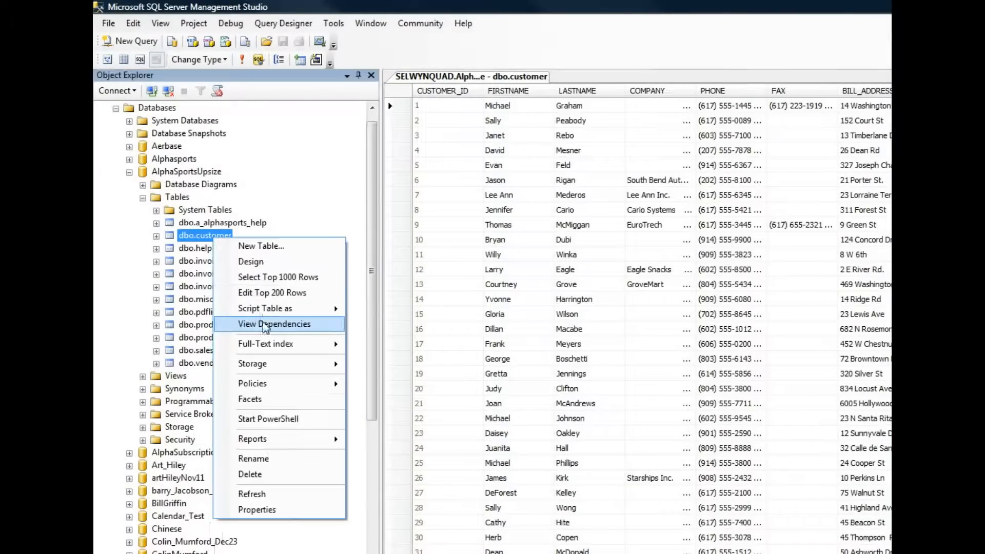
click(272, 281)
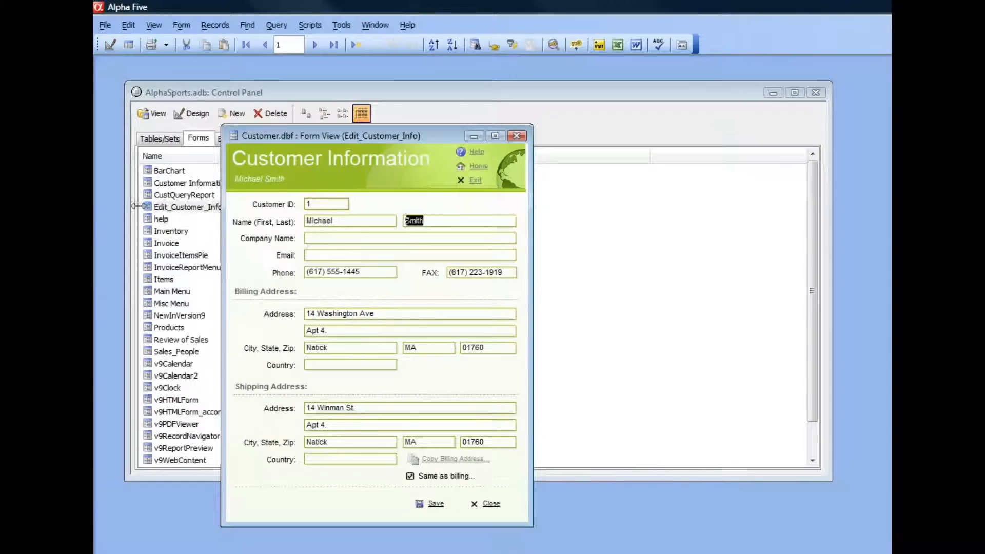
Close the customer form in Alpha Five and open the Invoices form through the Main Menu form.
click(516, 136)
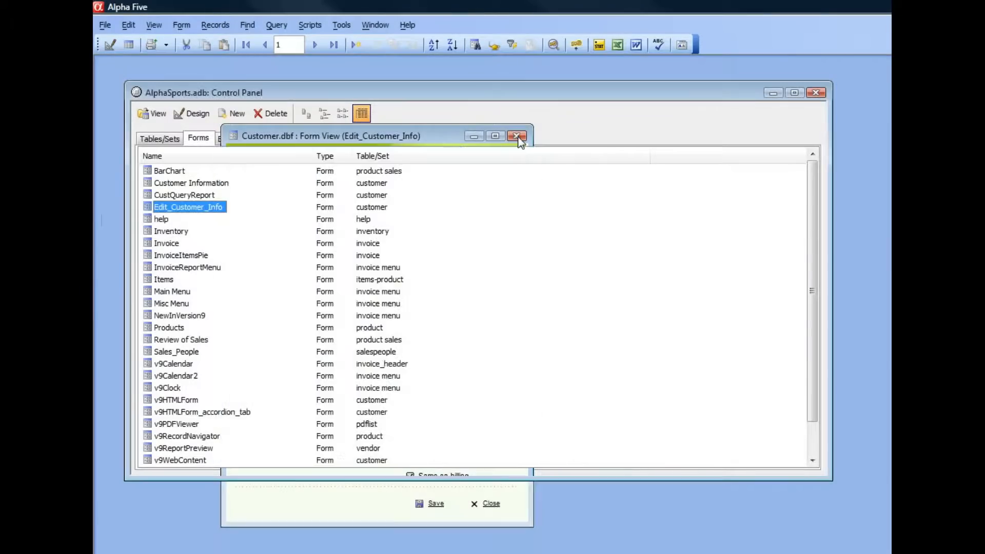
double_click(171, 291)
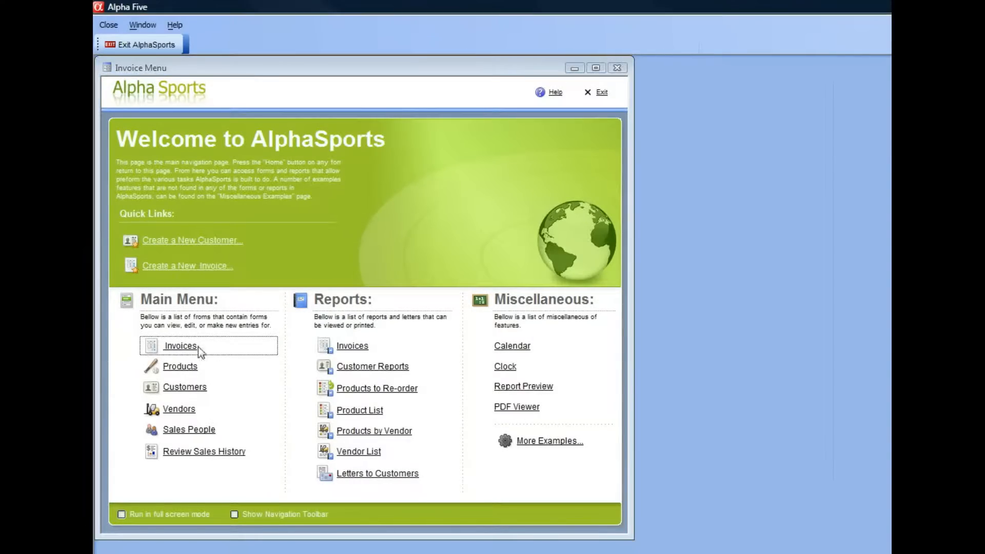
click(183, 351)
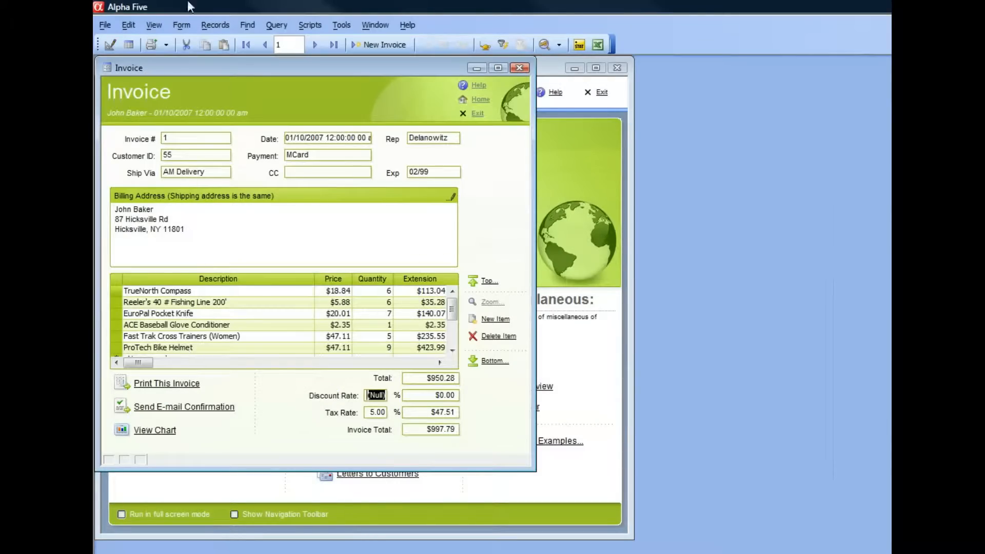
Examine the structure information of the invoice set, including its linked tables and fields, and close it.
click(154, 25)
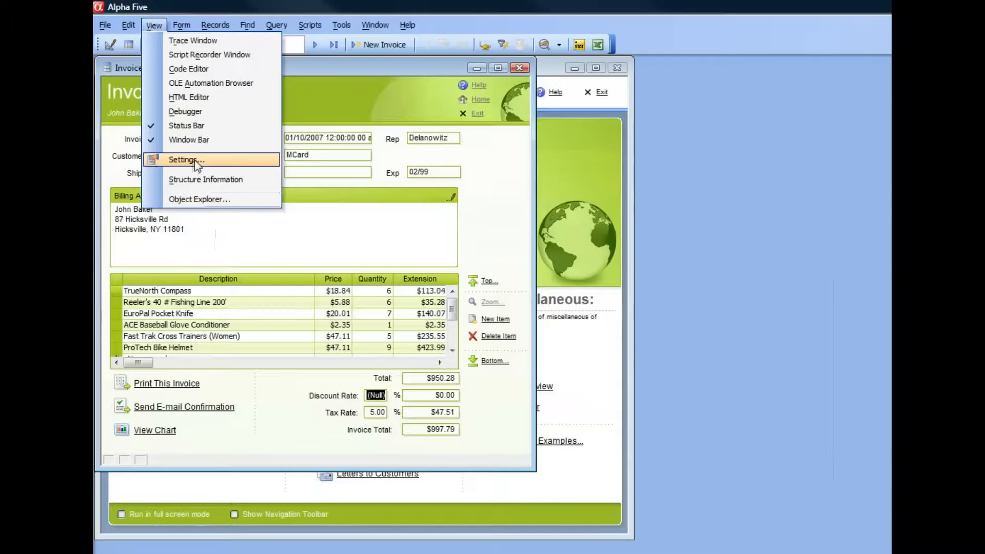
click(205, 179)
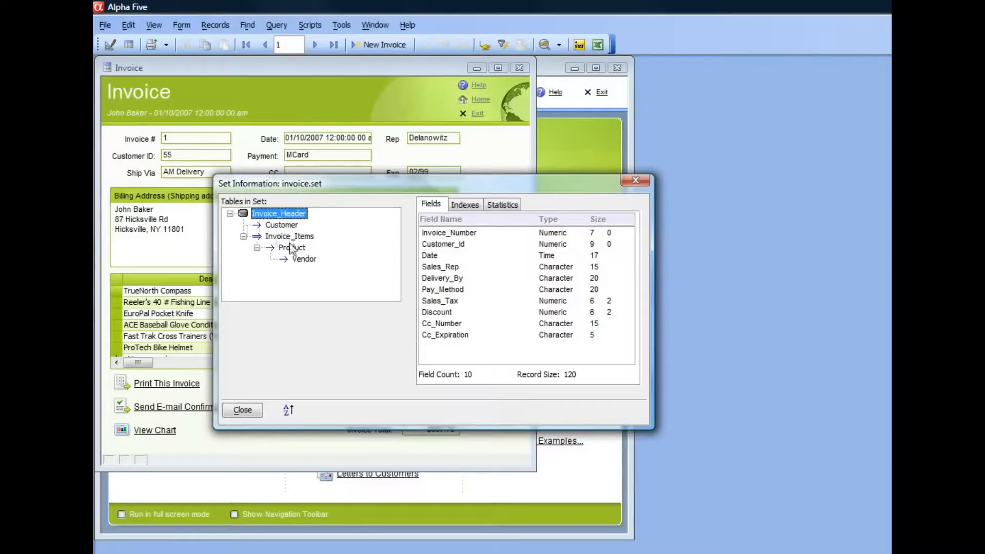
click(641, 184)
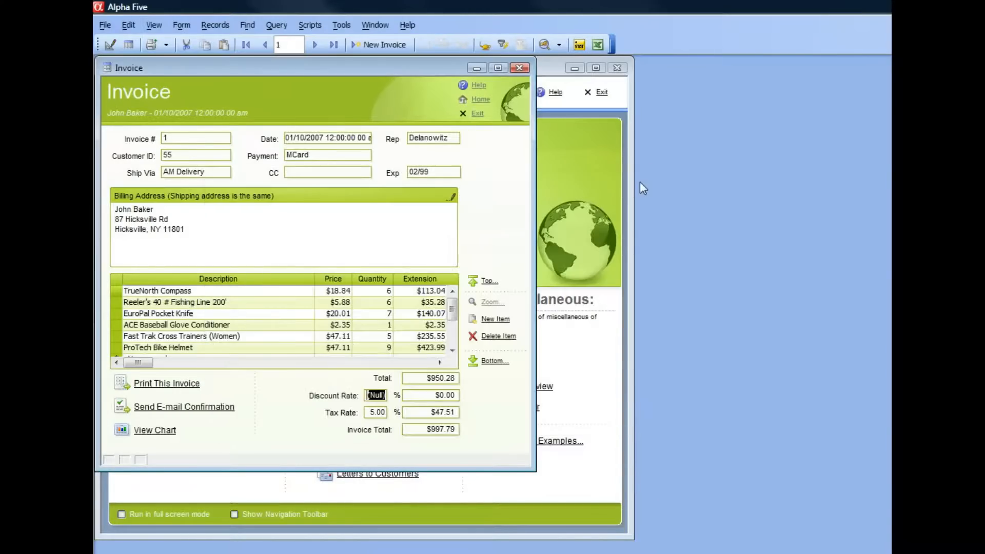
Browse forward through the invoice records and exit the AlphaSports application, closing all open windows.
click(316, 45)
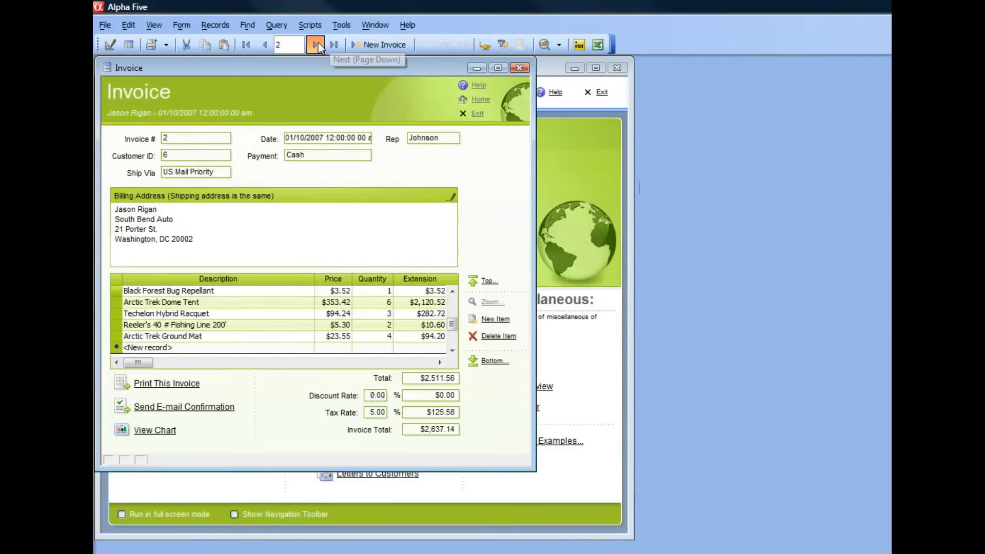
click(316, 45)
click(519, 68)
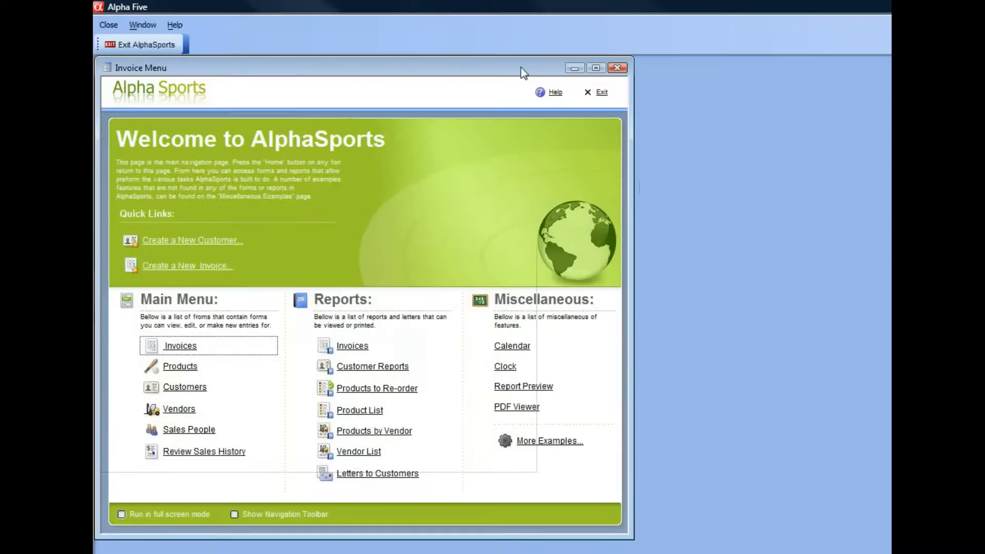
click(619, 69)
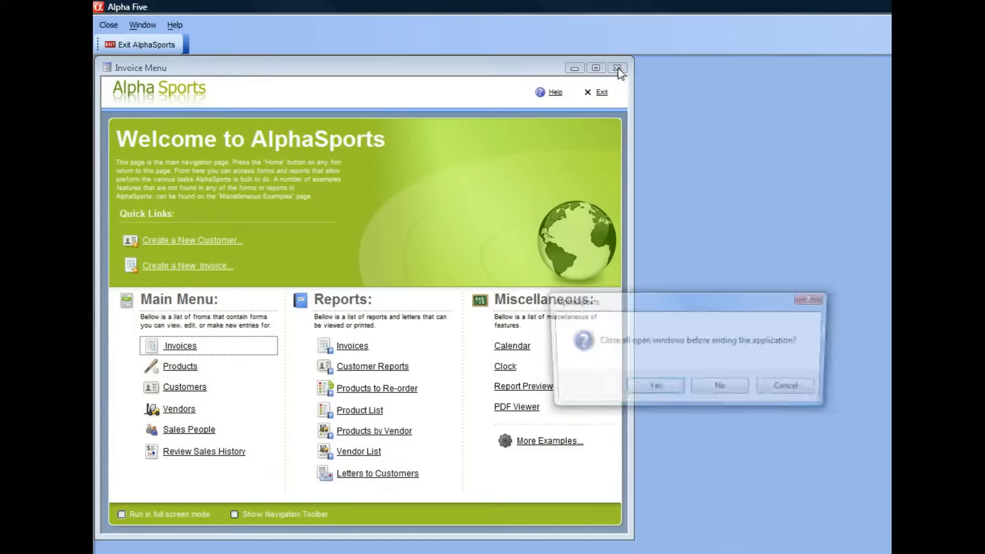
click(645, 386)
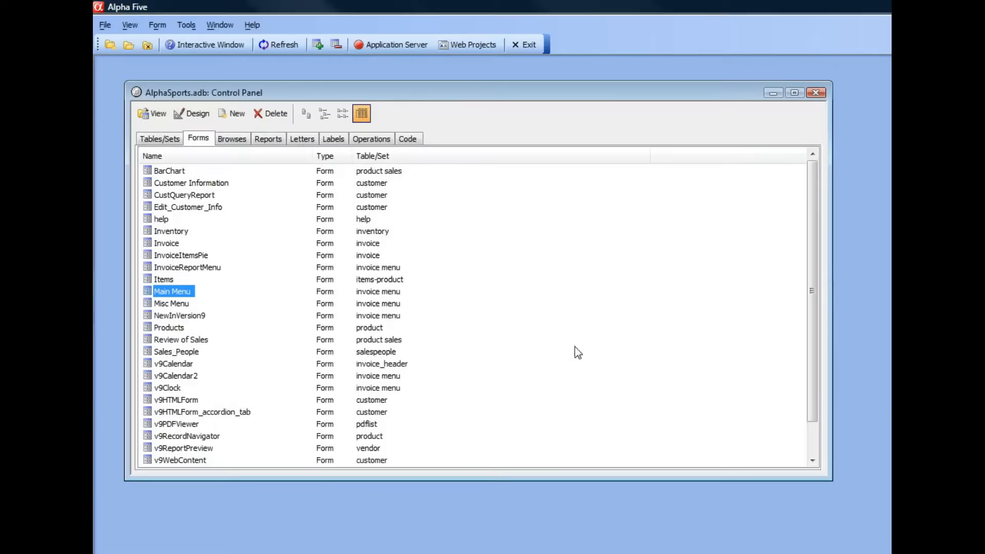